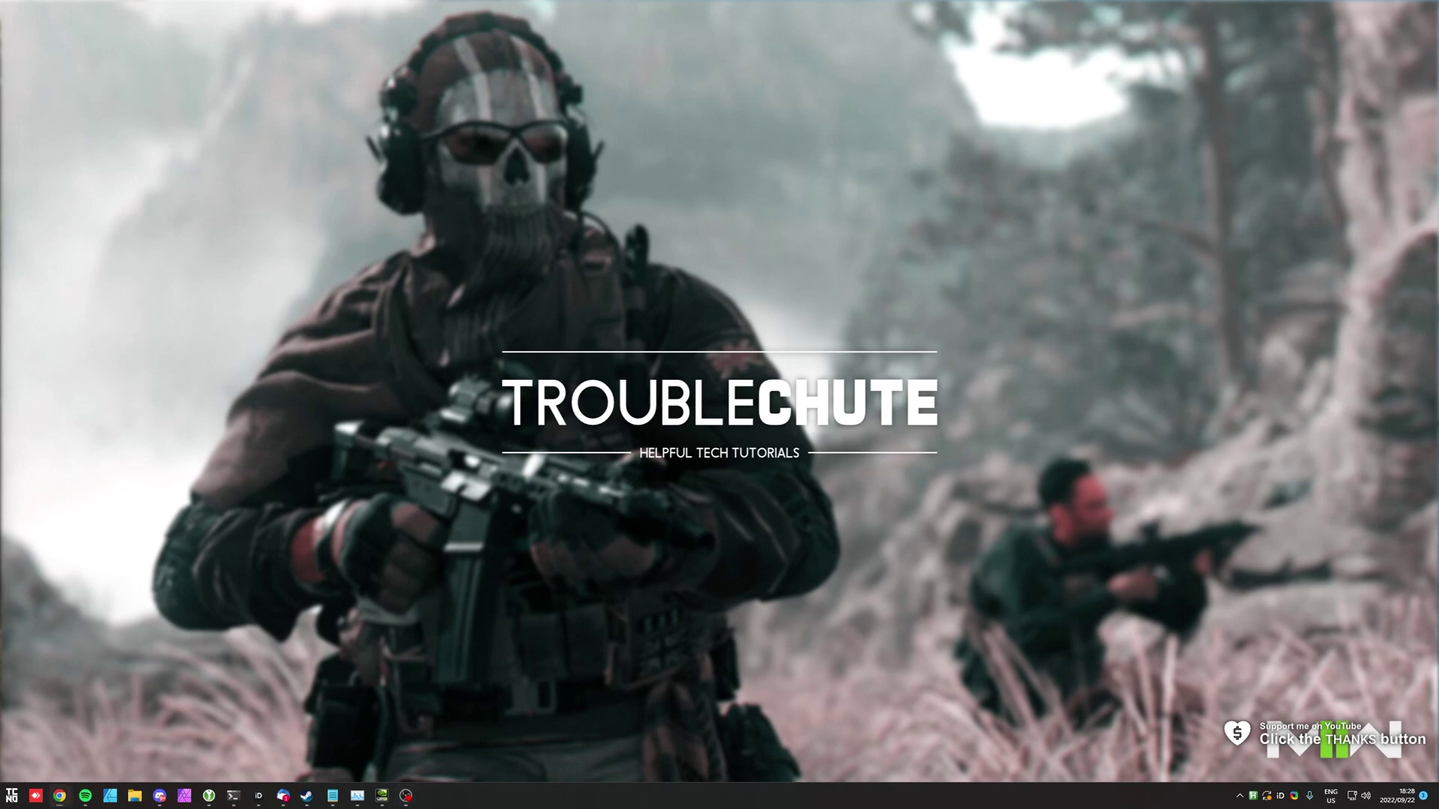
- Launch Modern Warfare II from the Steam library and claim a phone number is already linked
left_click(308, 795)
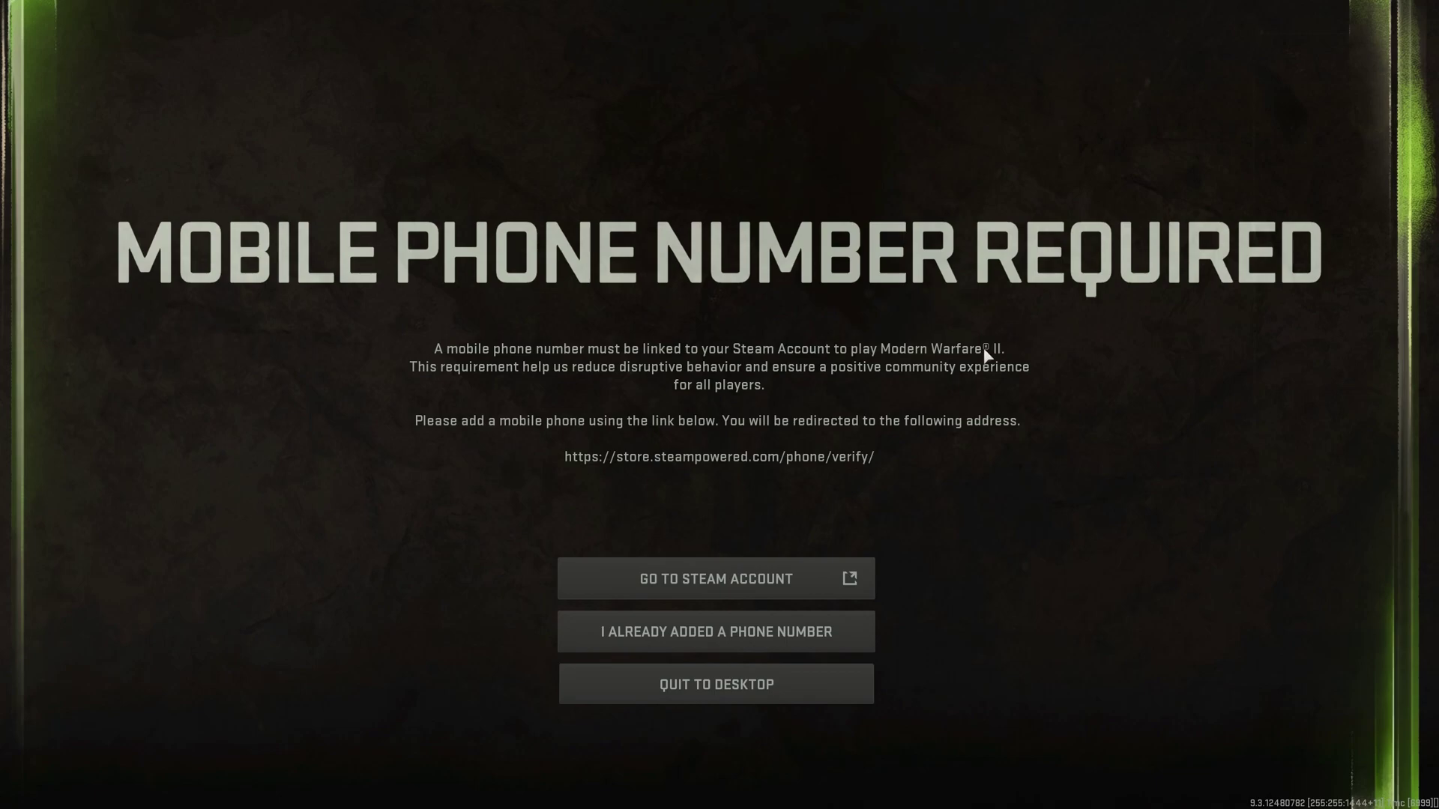
left_click(678, 638)
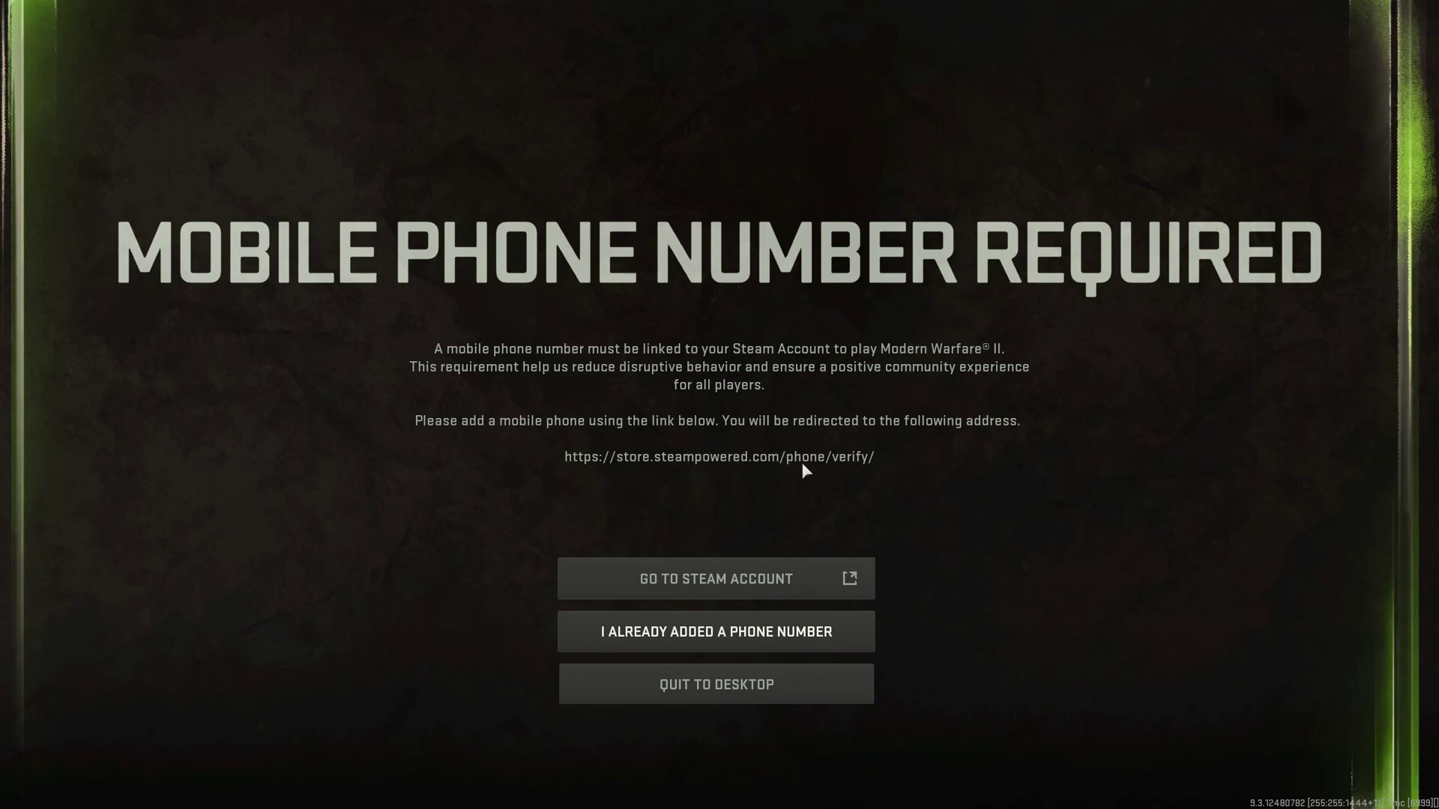
left_click(701, 578)
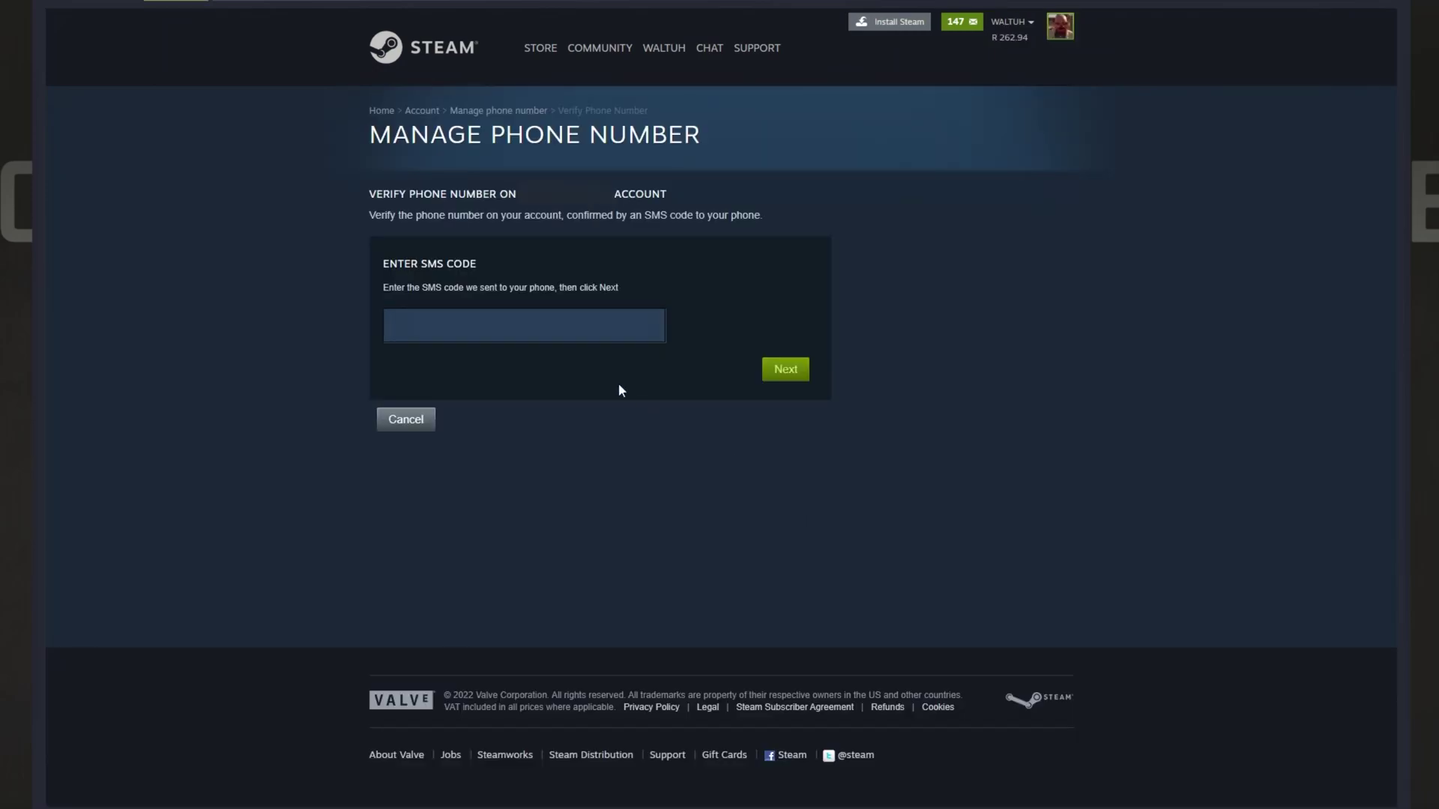
left_click(571, 324)
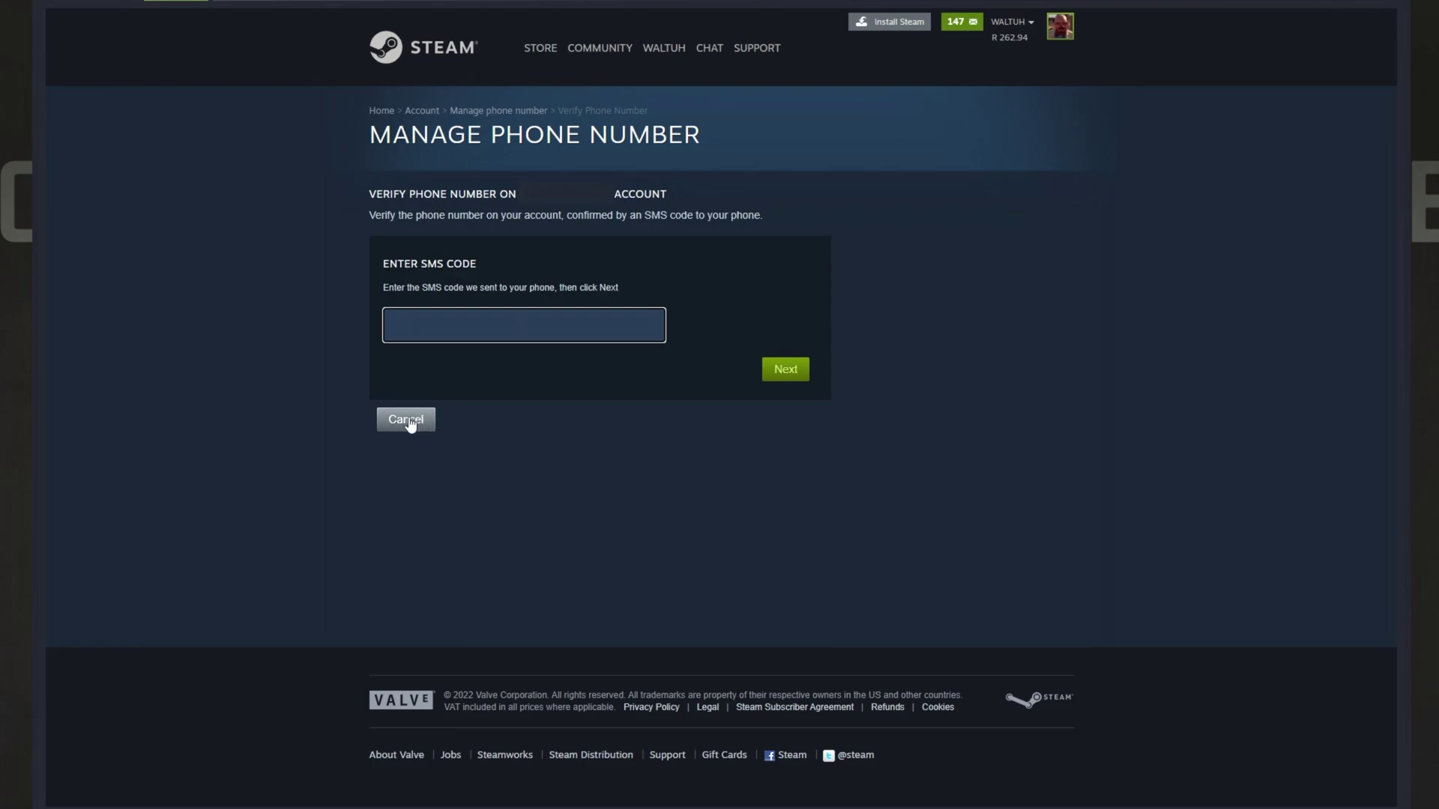
- Cancel SMS verification and start a phone number change verified by the mobile authenticator
left_click(410, 421)
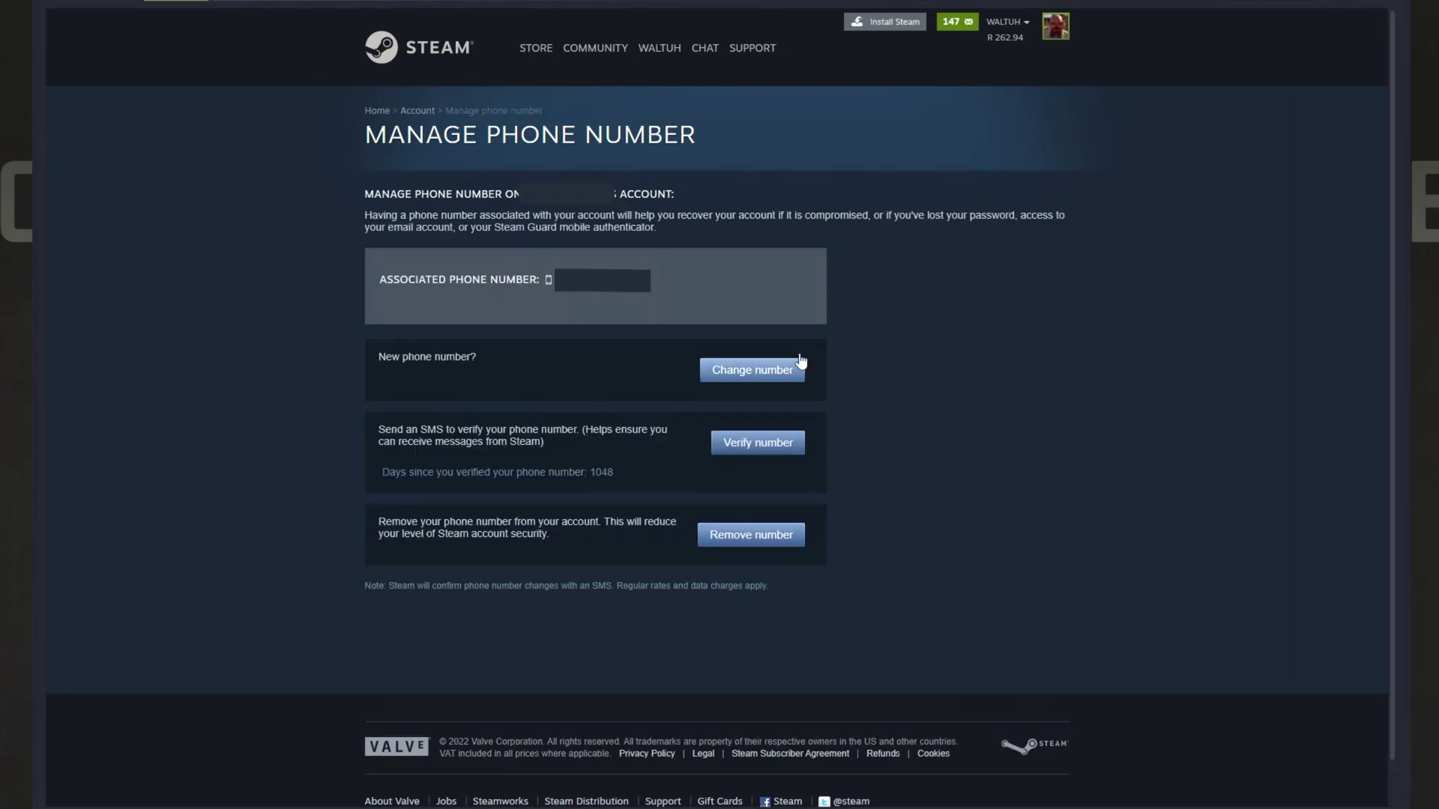
left_click(764, 373)
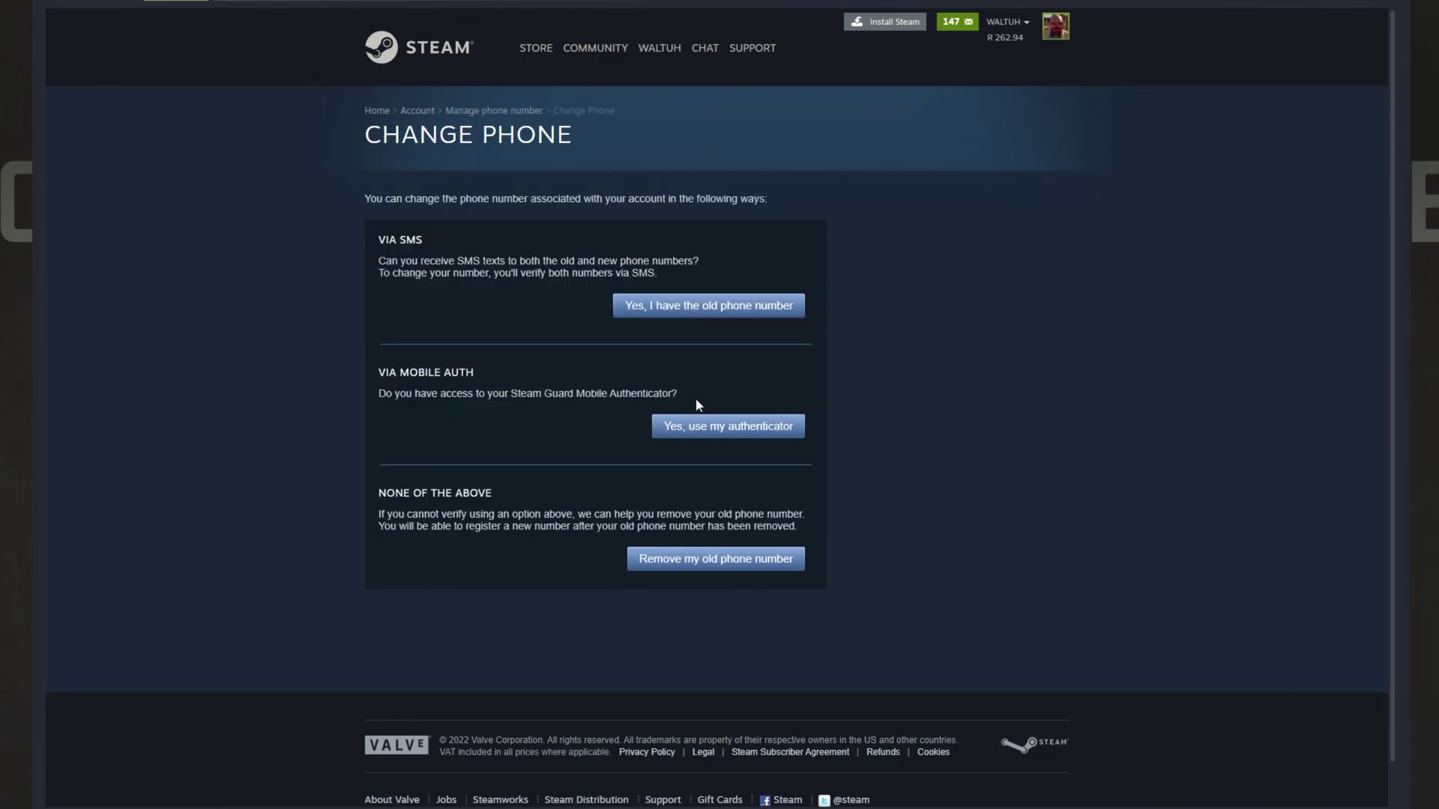
left_click(701, 437)
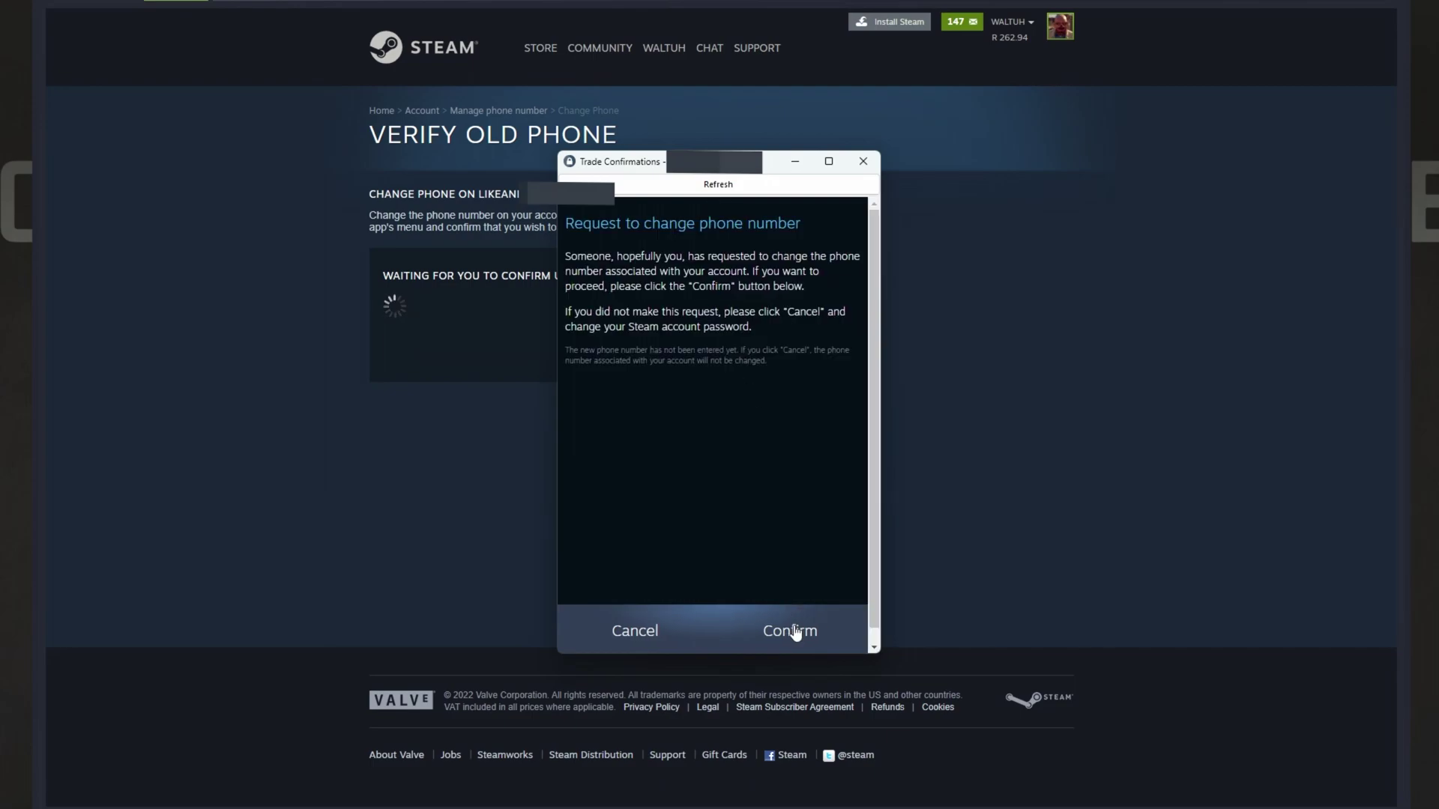
- Approve the phone change, submit the SMS code, and check days since verification reads 0
left_click(793, 633)
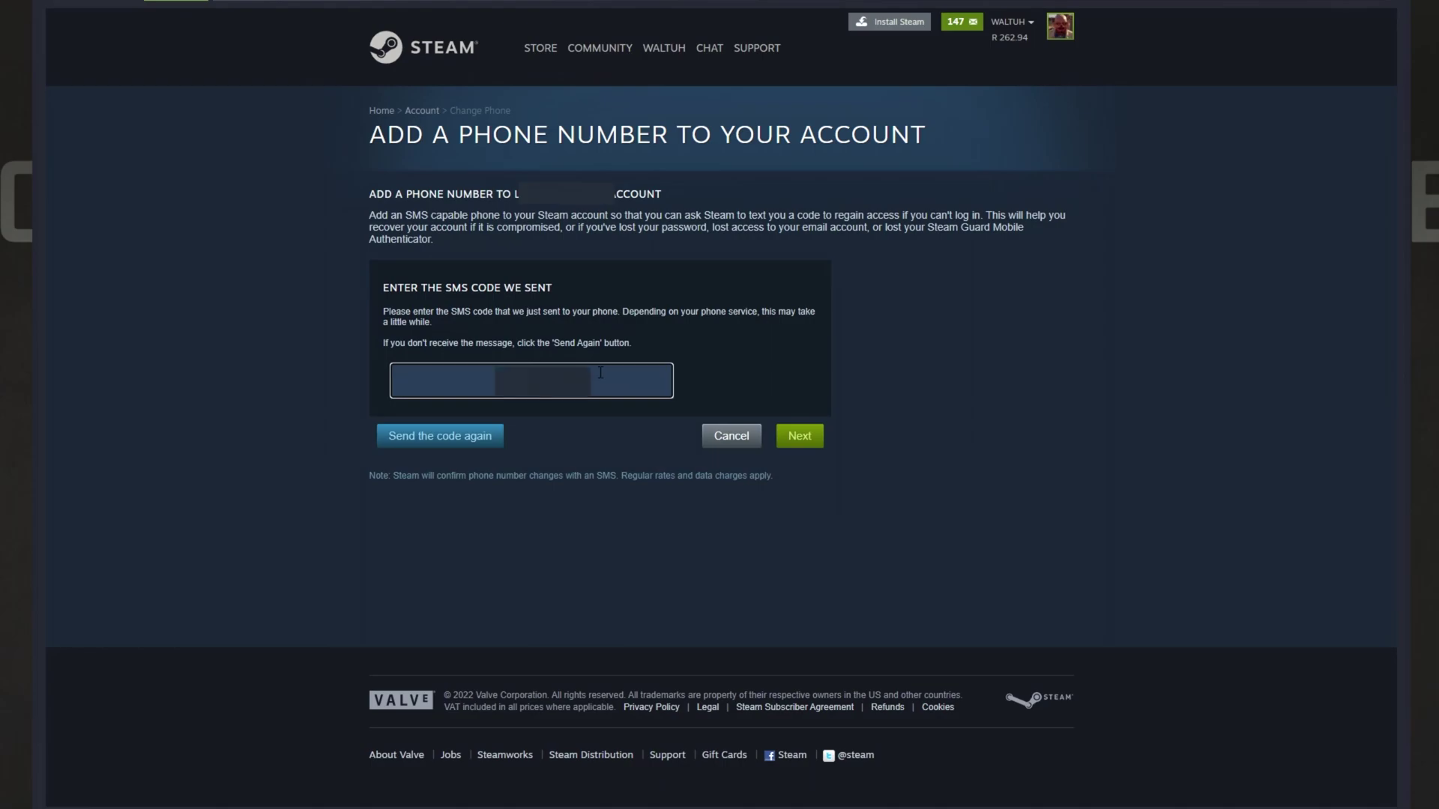
left_click(793, 439)
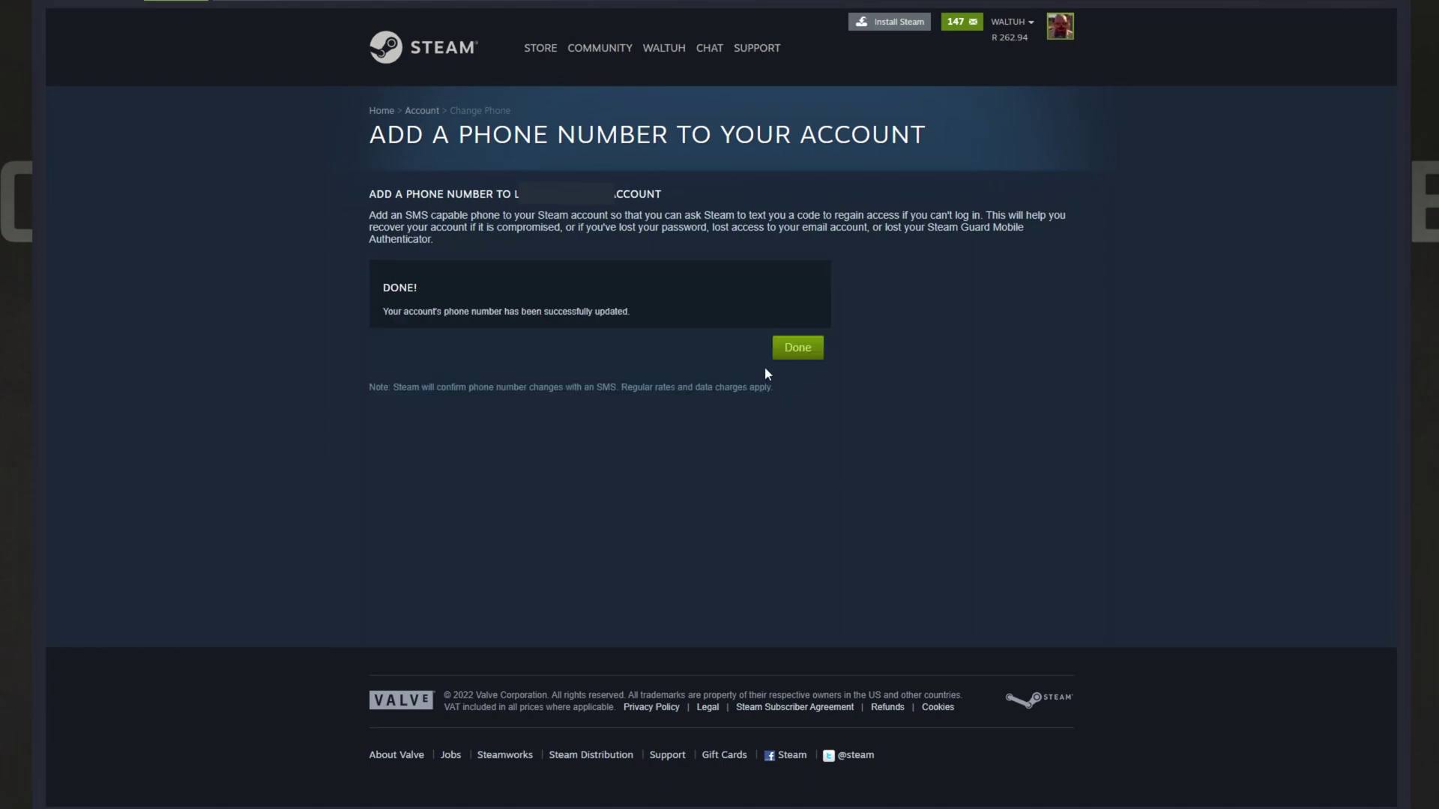
left_click(794, 352)
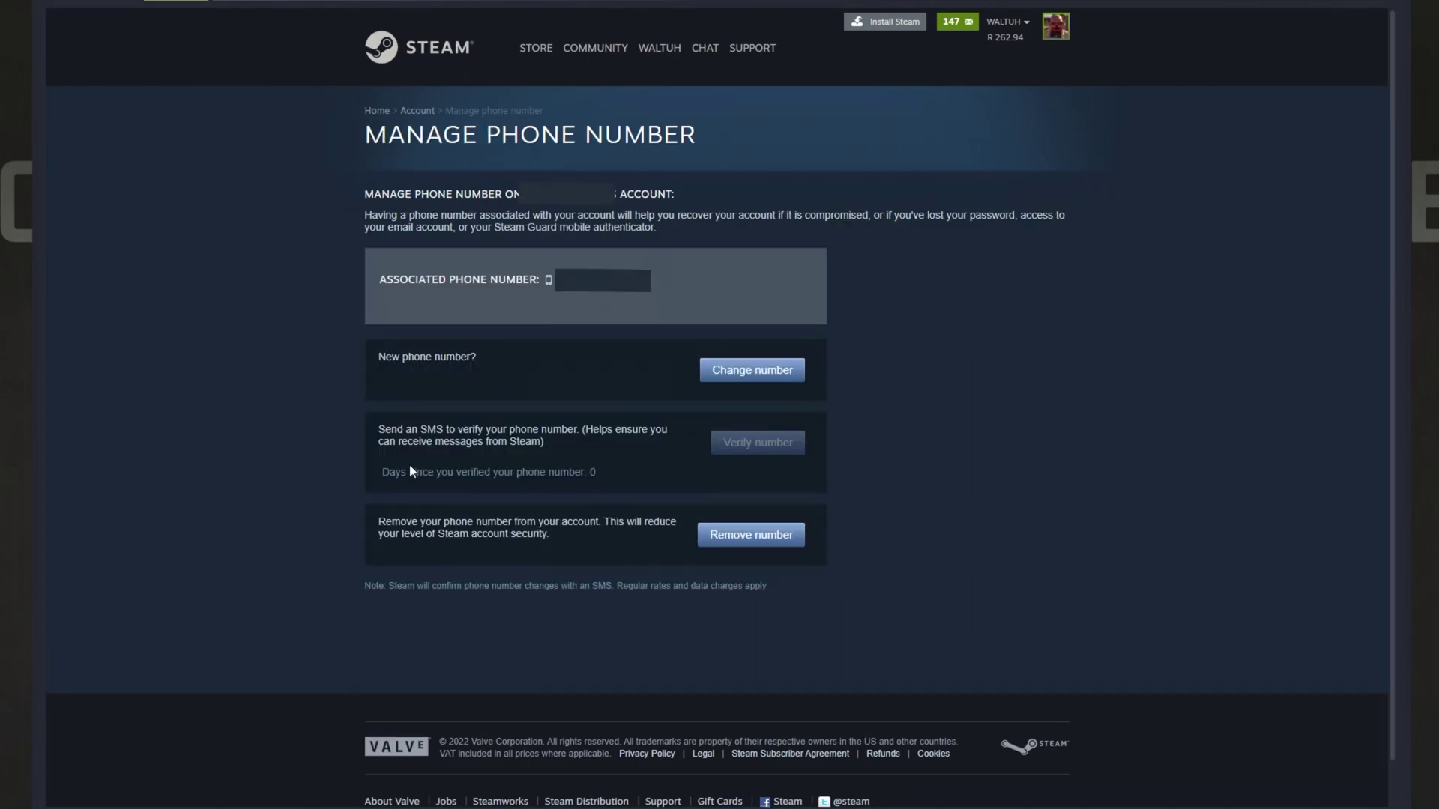
triple_click(644, 476)
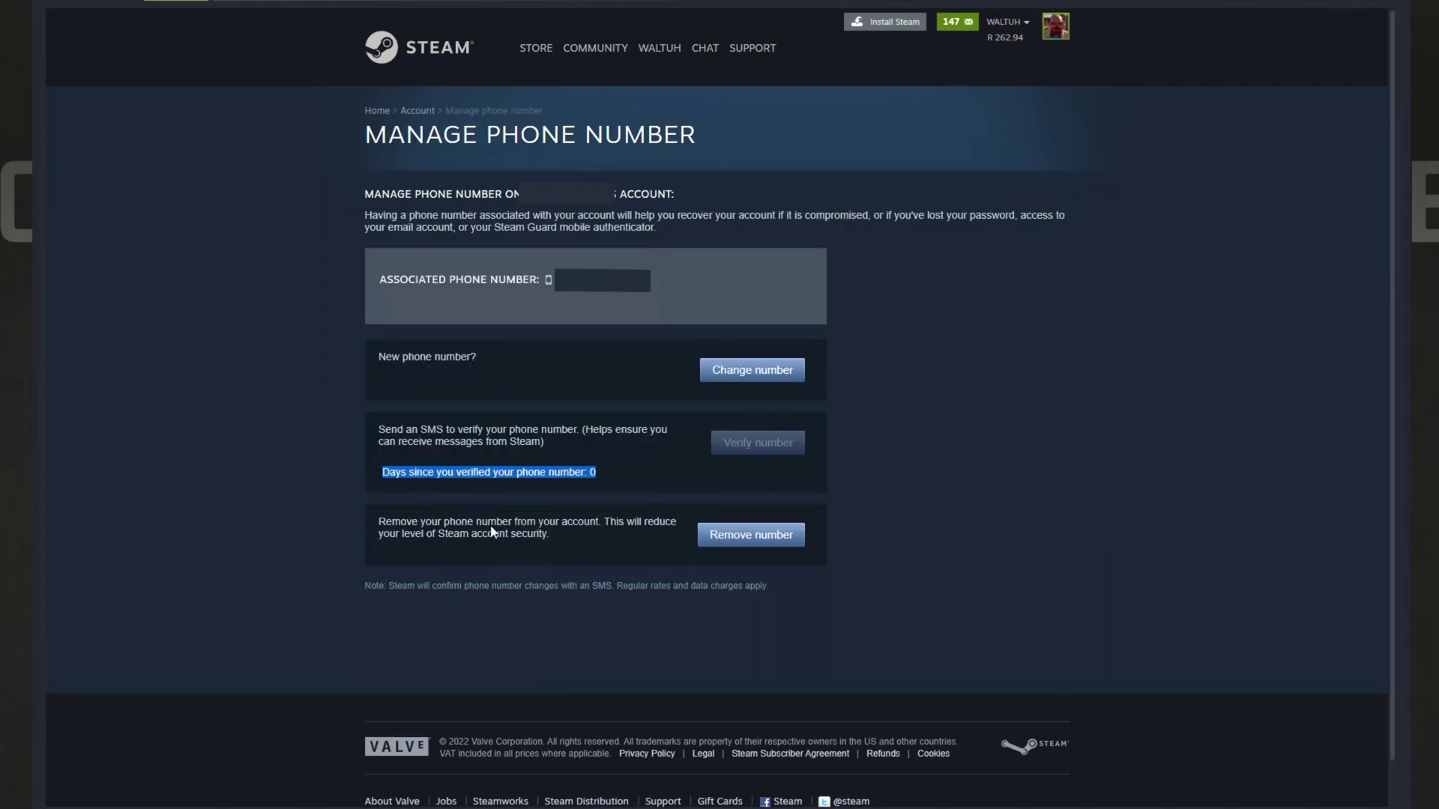
left_click(989, 361)
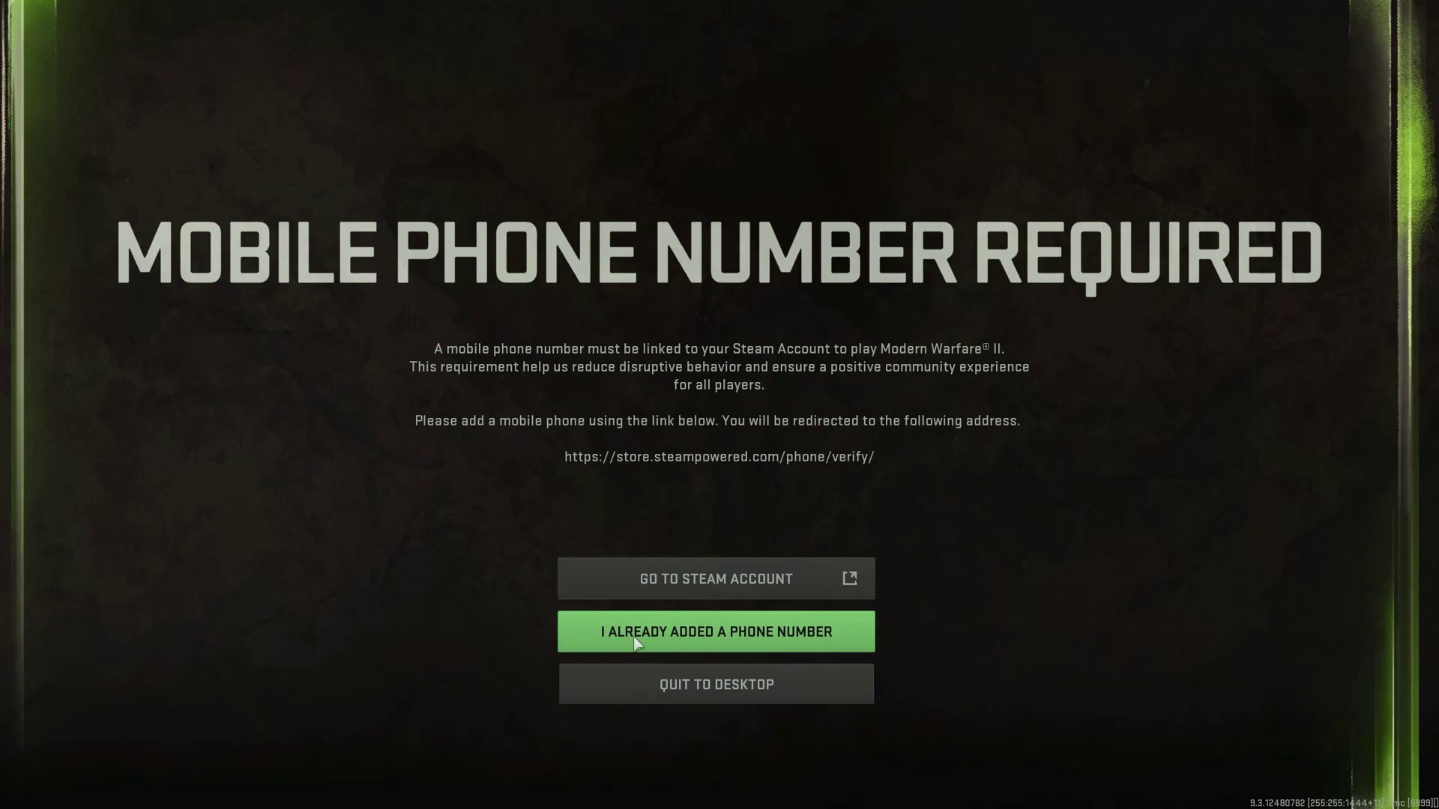
- Pass the phone check and accept the EULA, Privacy Policy and Terms of Use
left_click(726, 650)
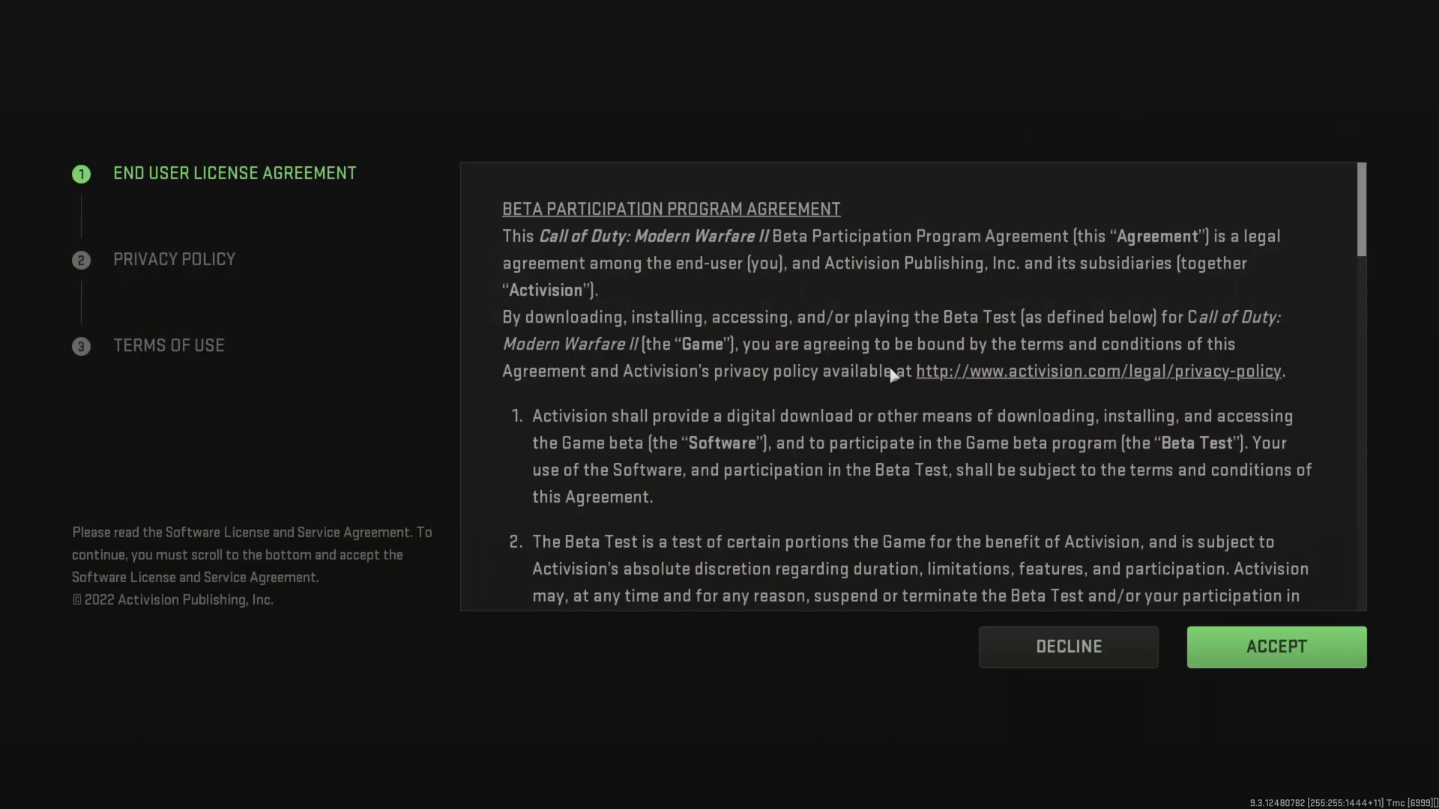
scroll(894, 367, "down", 10)
scroll(897, 365, "down", 10)
scroll(880, 465, "down", 5)
left_click(1237, 646)
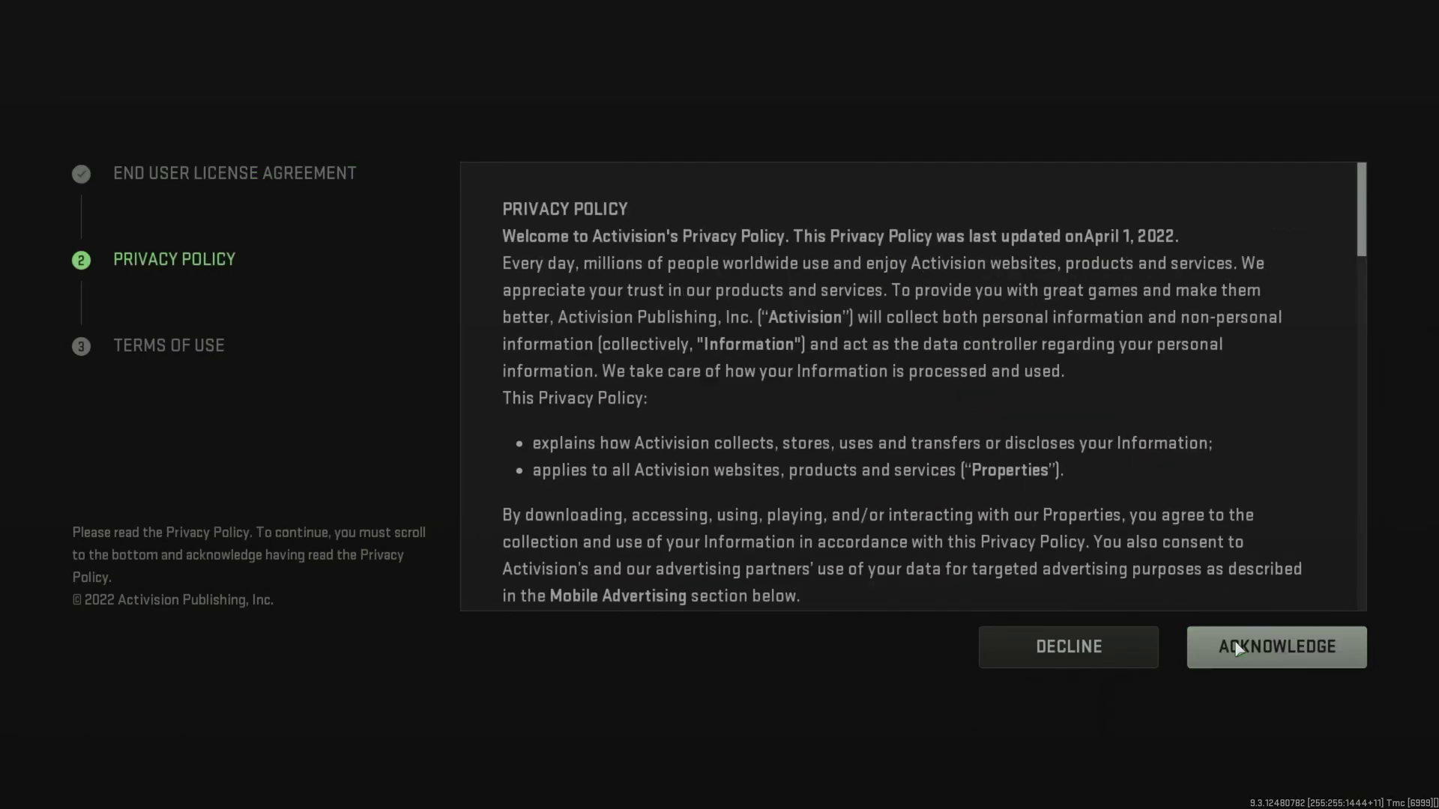
scroll(1068, 495, "down", 10)
scroll(1096, 506, "down", 10)
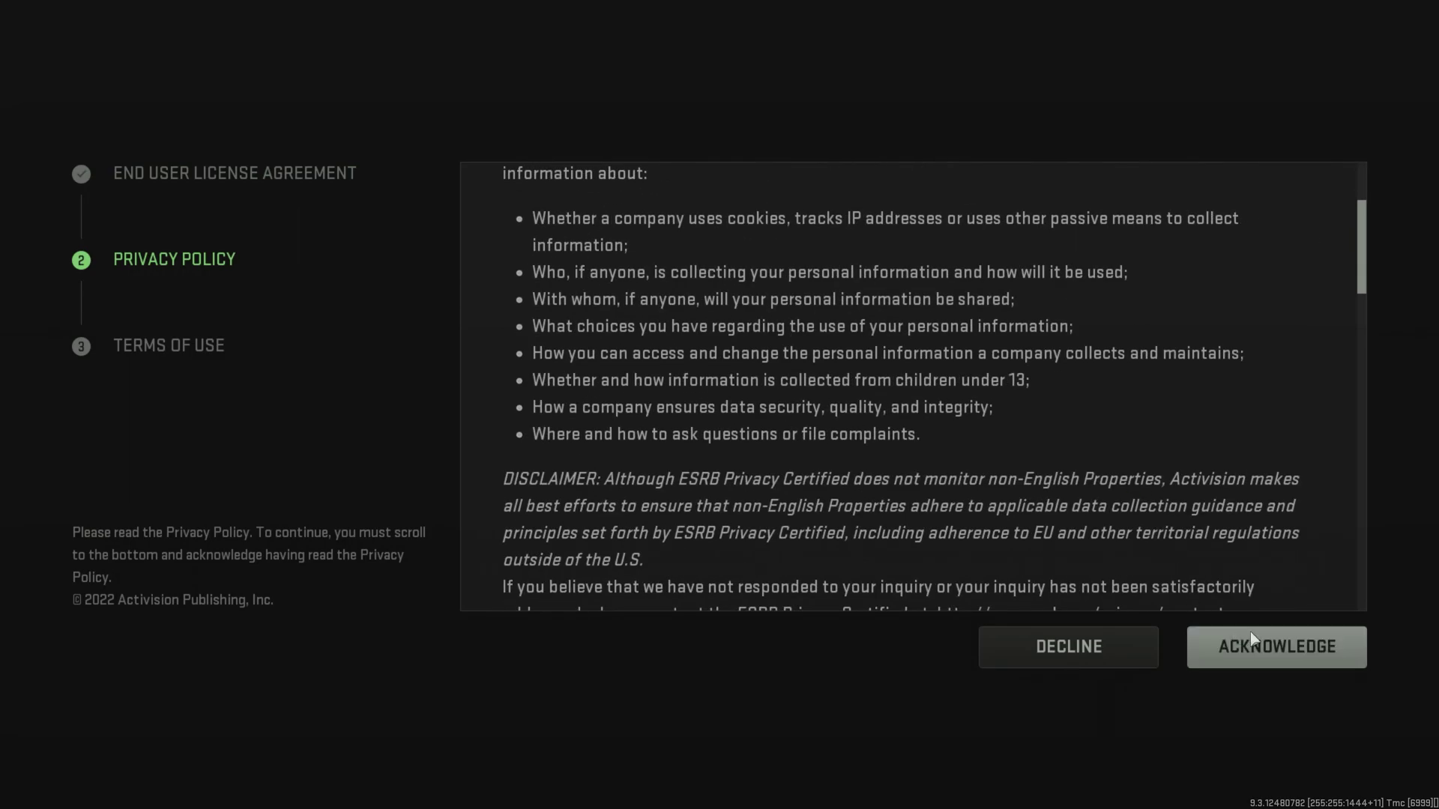
scroll(1256, 635, "up", 1)
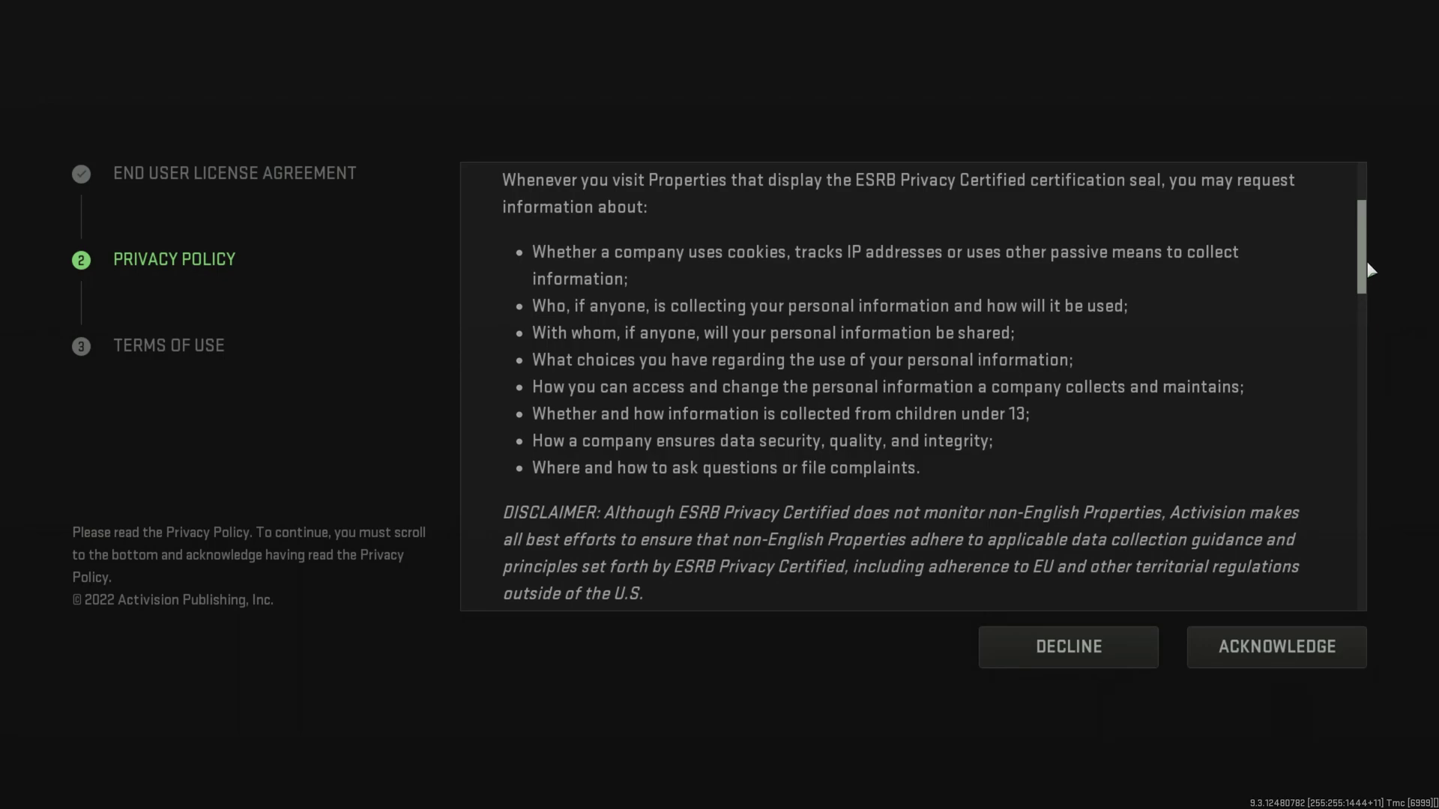
left_click_drag(1368, 270, 1359, 649)
left_click(1359, 649)
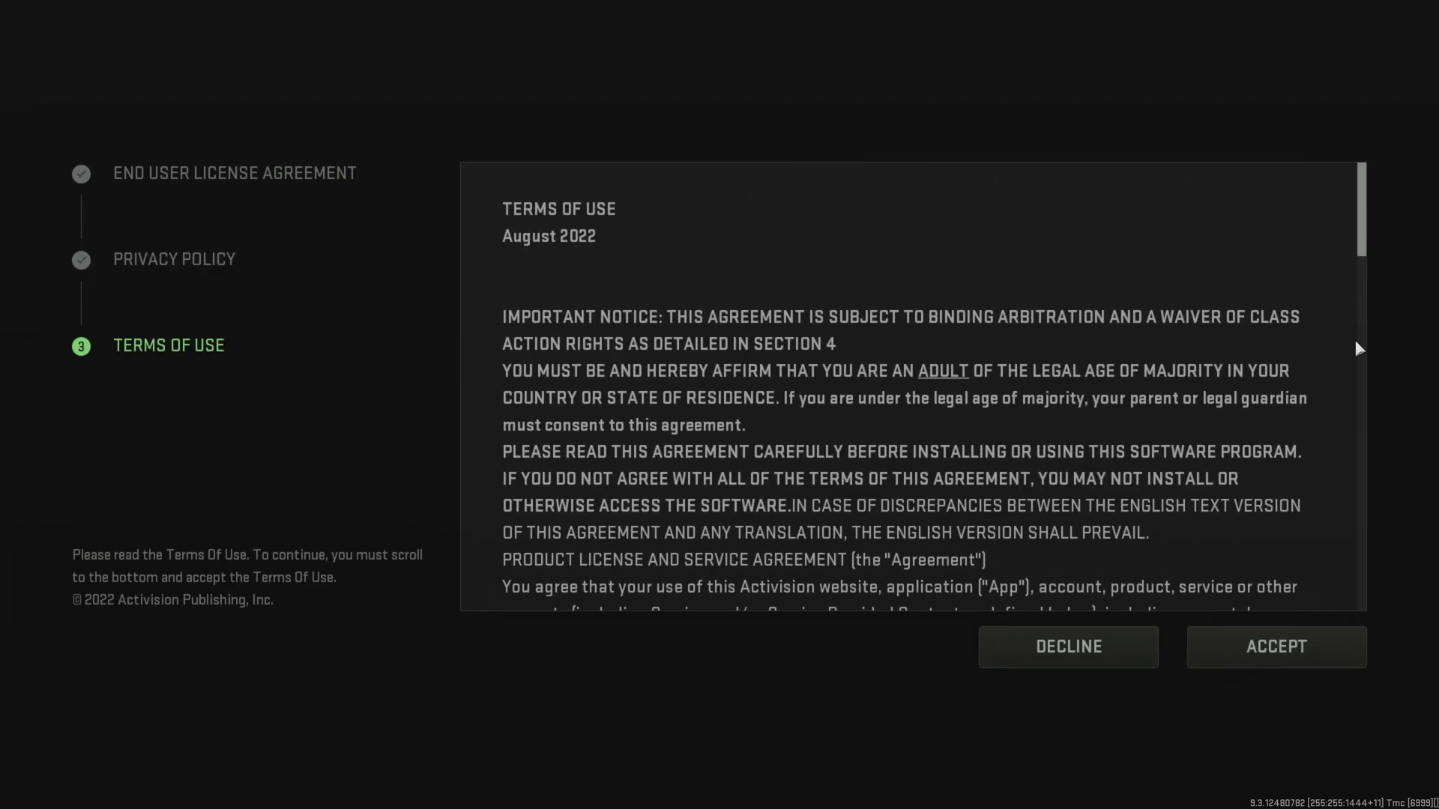
left_click_drag(1362, 231, 1376, 619)
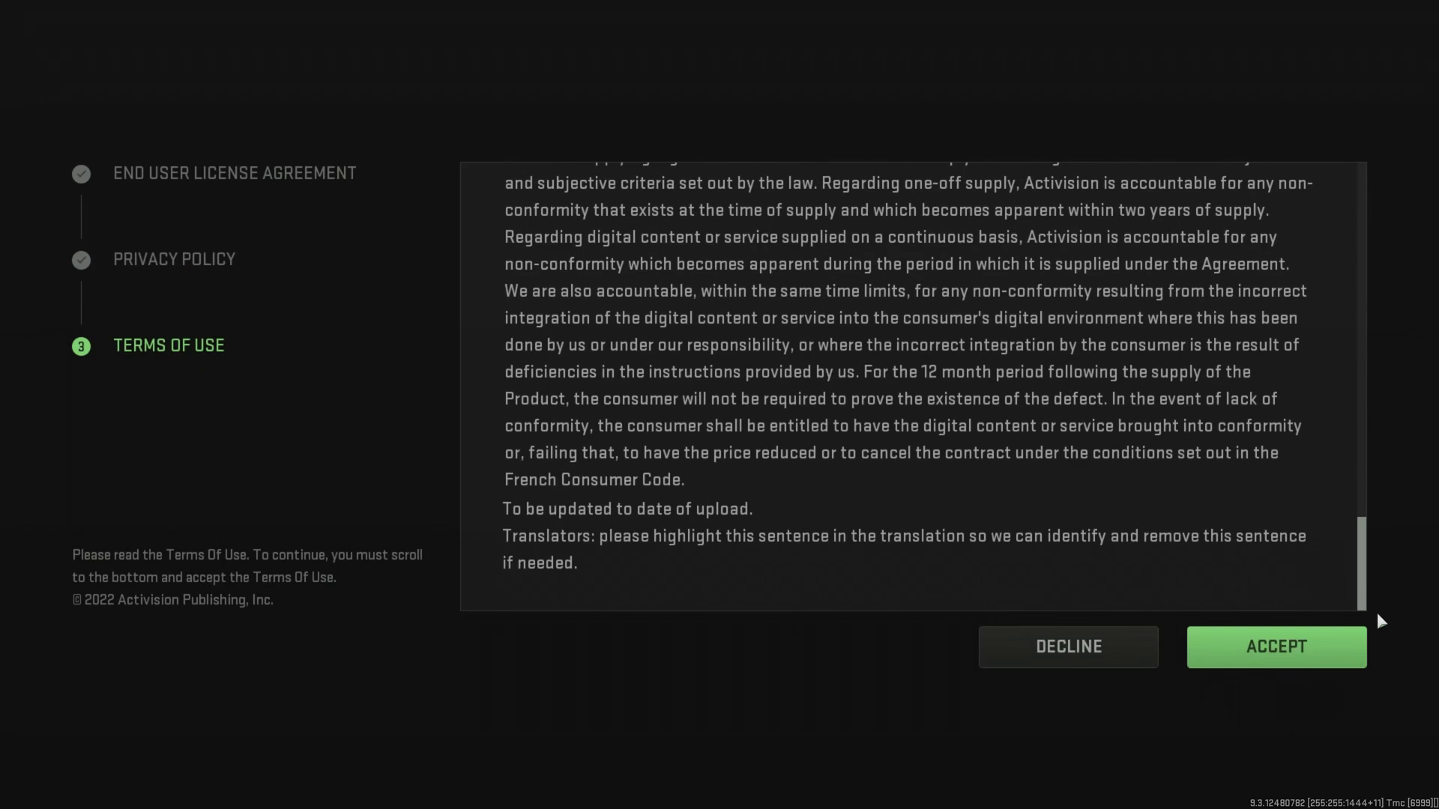
left_click(1262, 646)
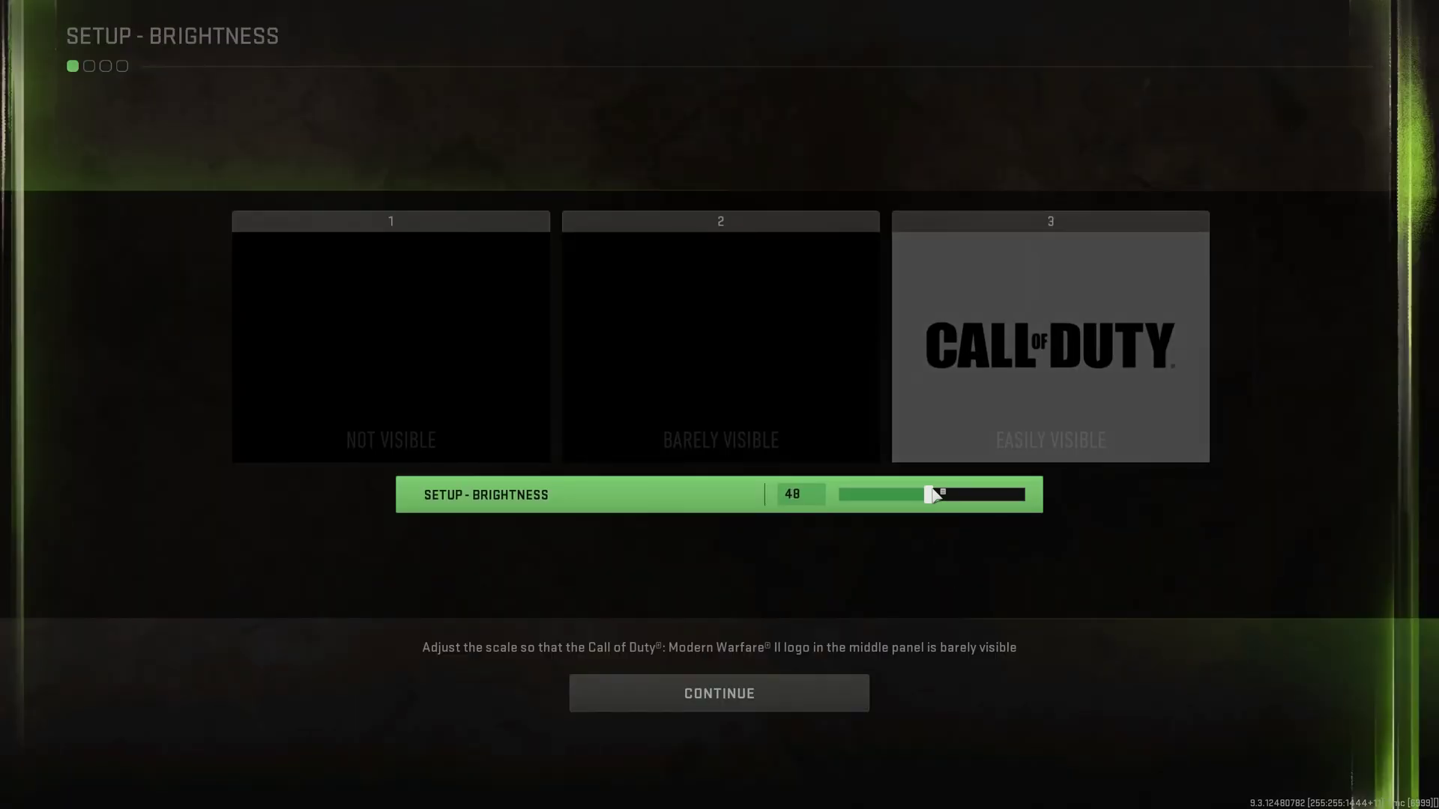
- Raise brightness until the middle logo shows and choose Headphones as audio output
left_click_drag(932, 494, 1015, 495)
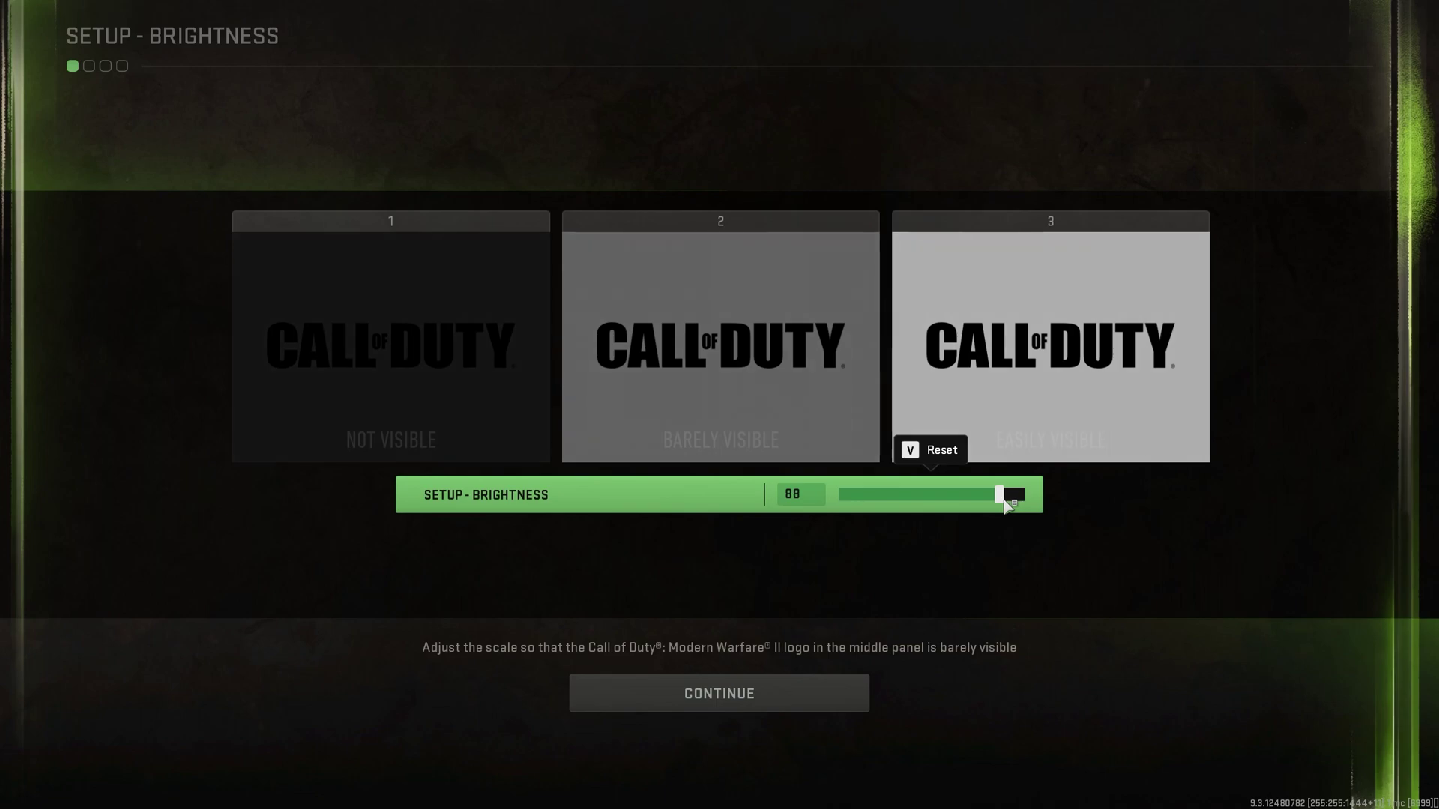
left_click(820, 687)
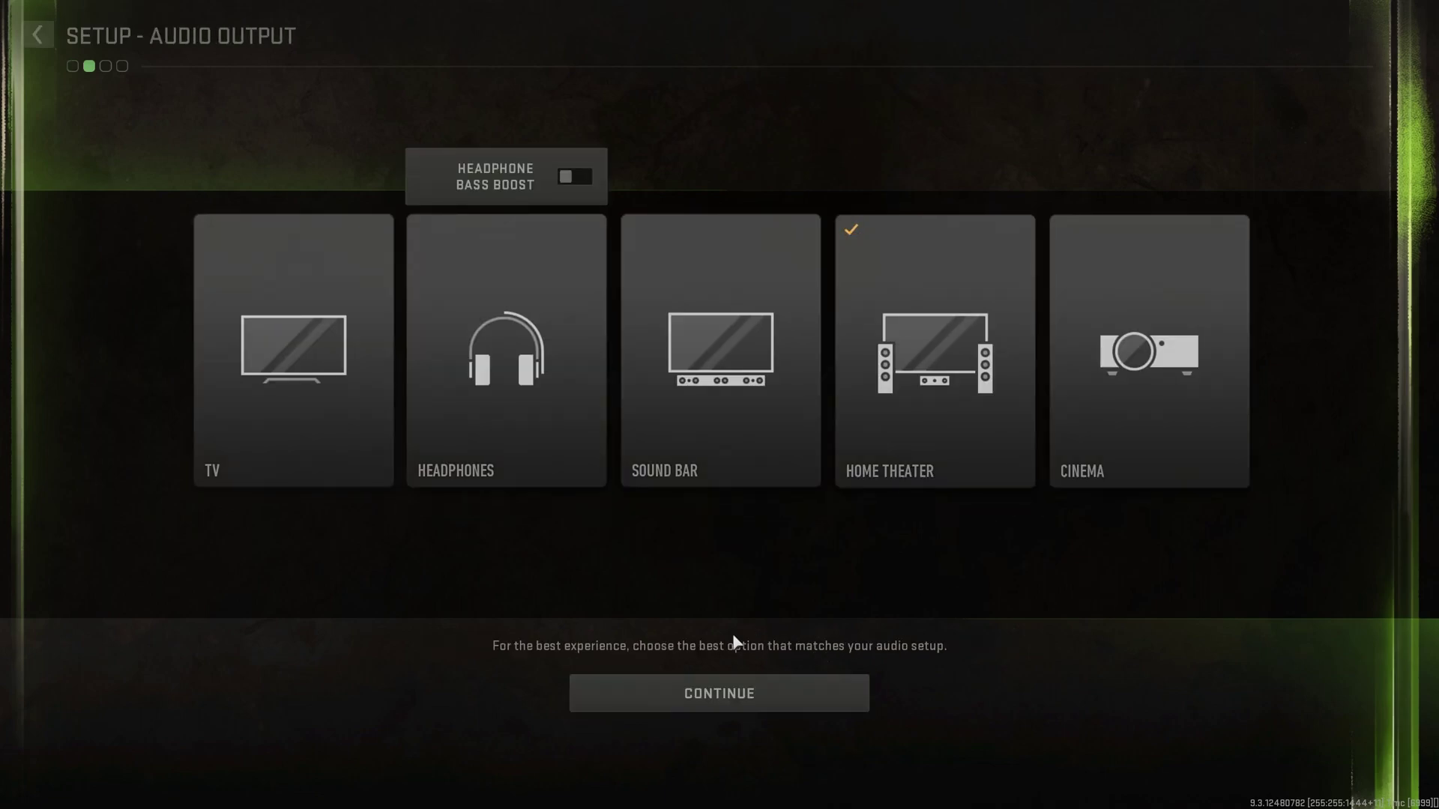
left_click(534, 362)
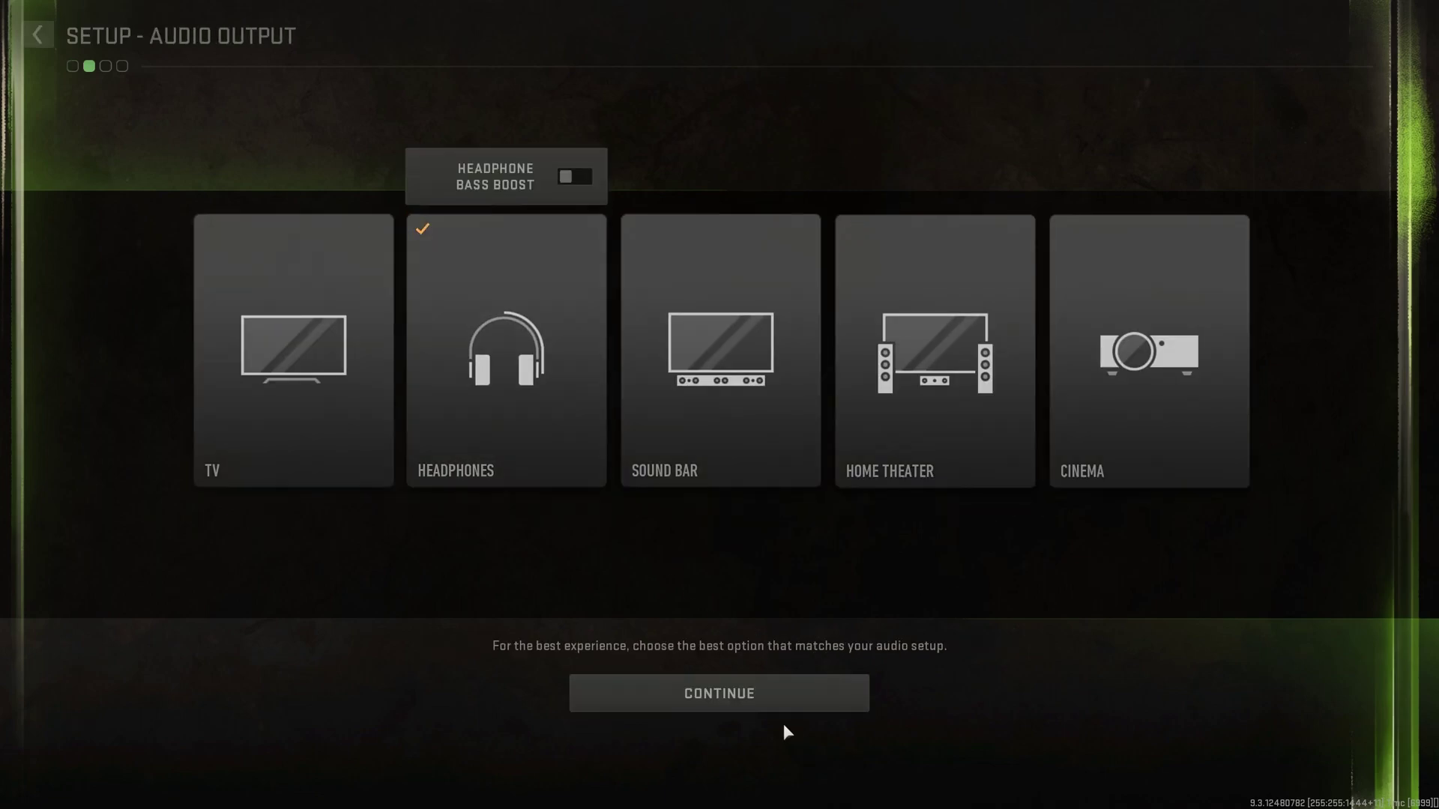